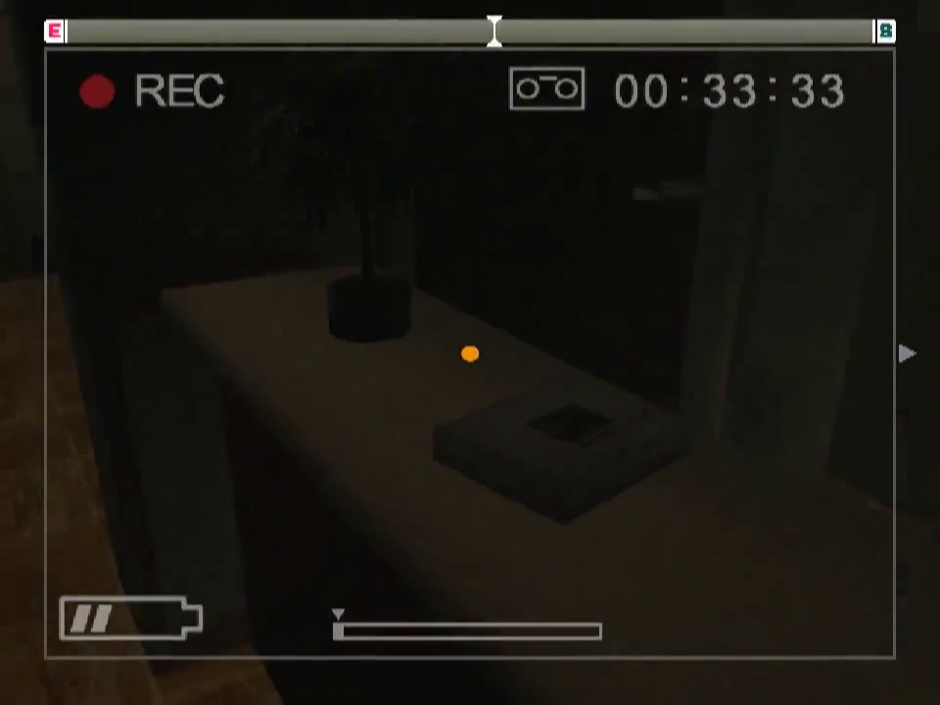
scroll(470, 353, up, 2)
scroll(470, 354, up, 3)
scroll(470, 353, up, 2)
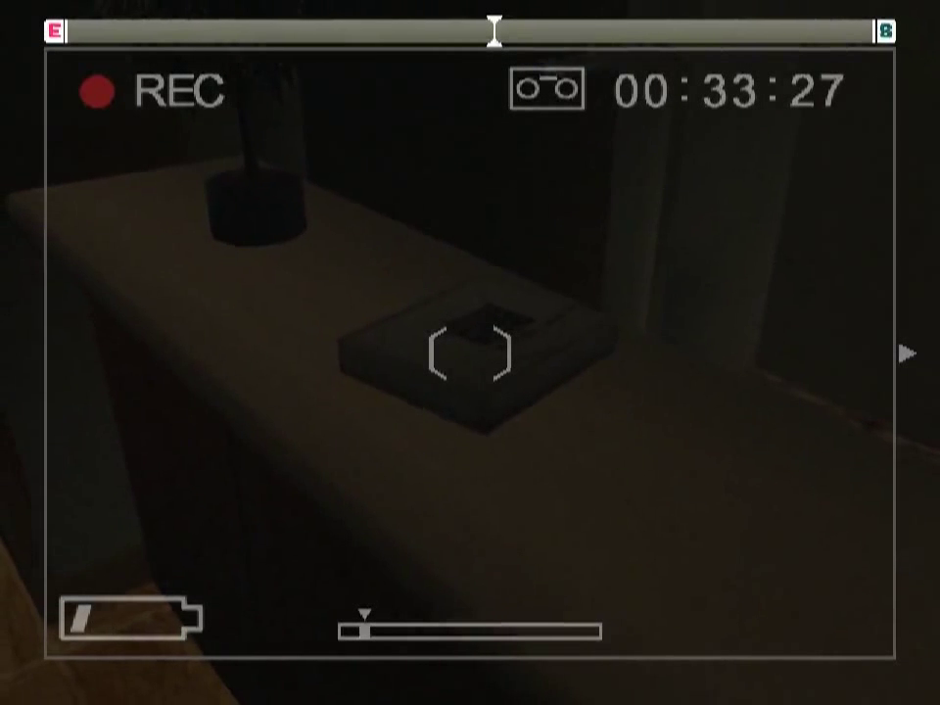
key(e)
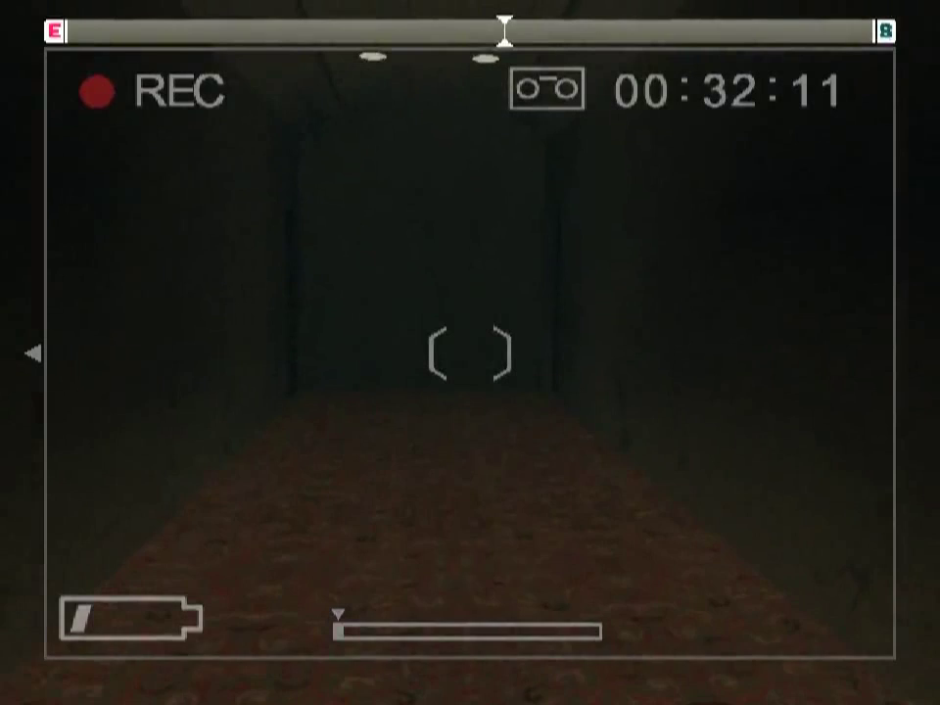
key(w)
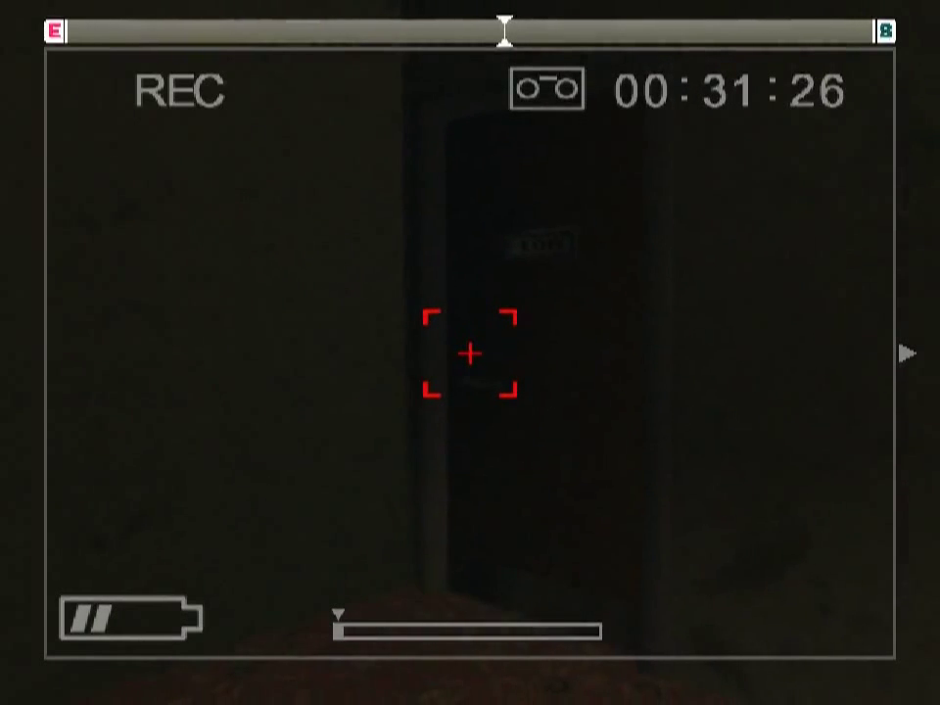
click(470, 352)
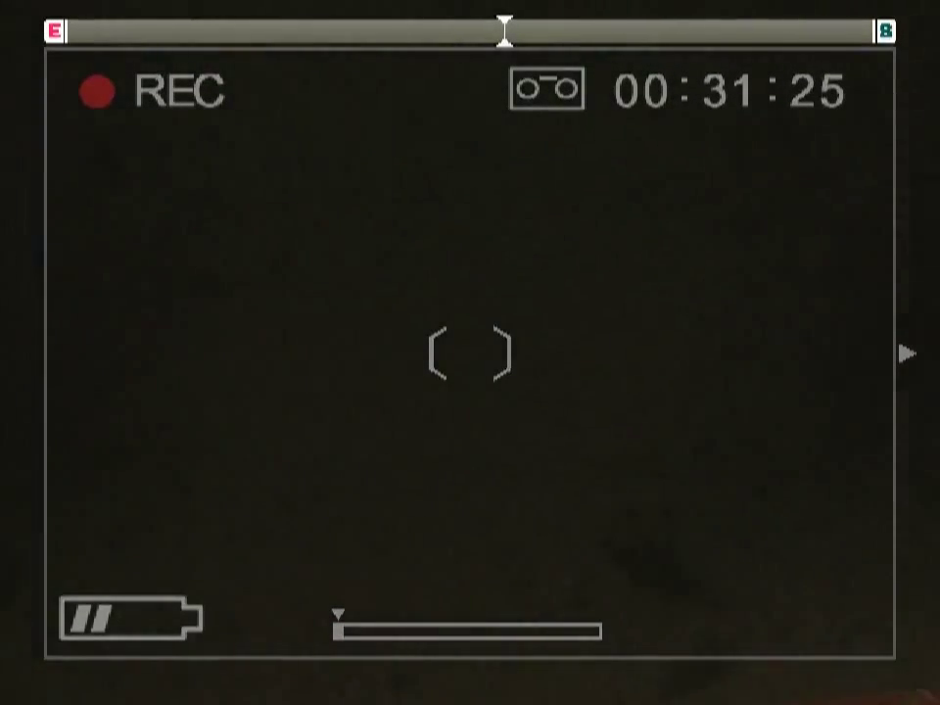
key(w)
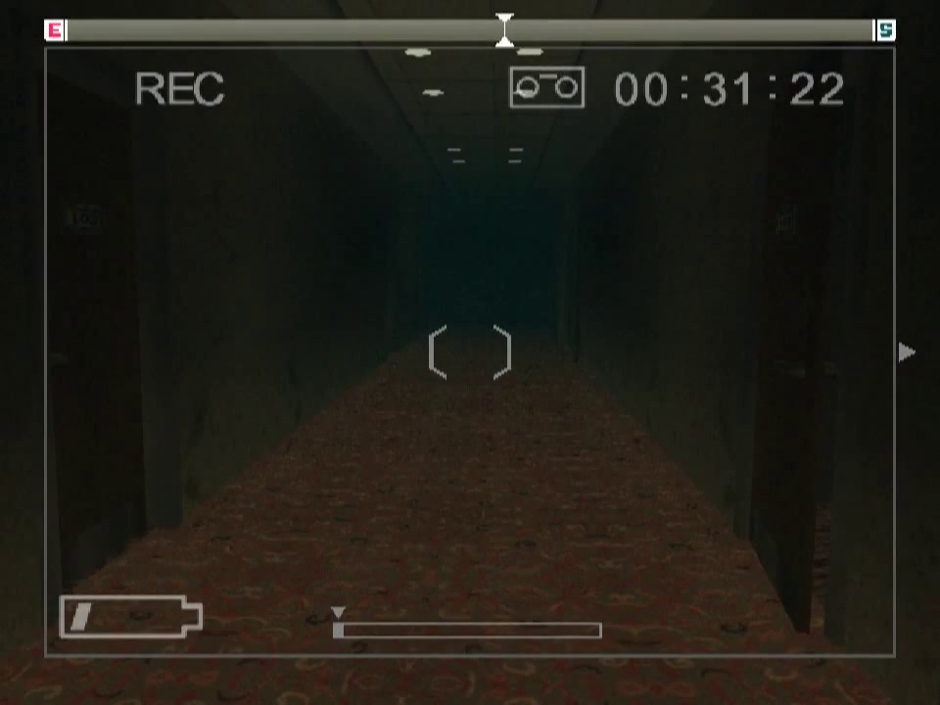
key(w)
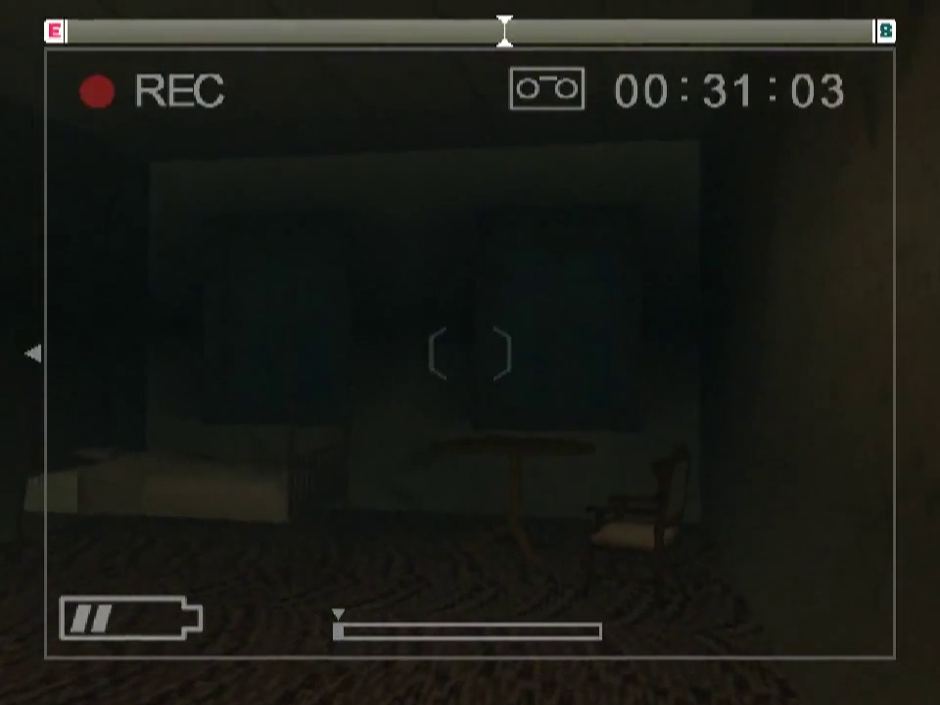
key(w)
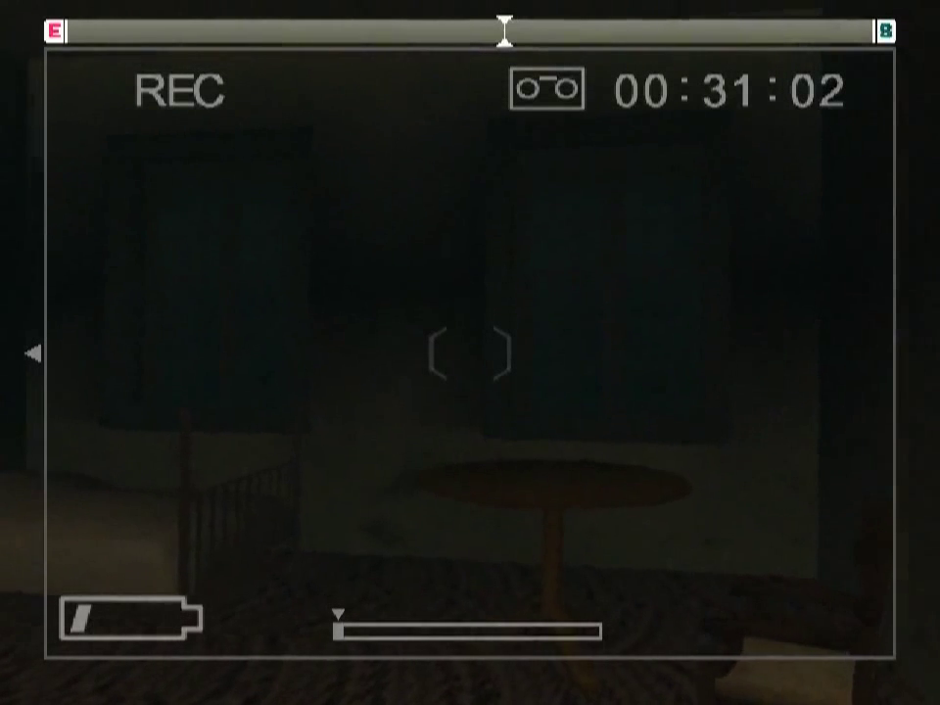
key(w)
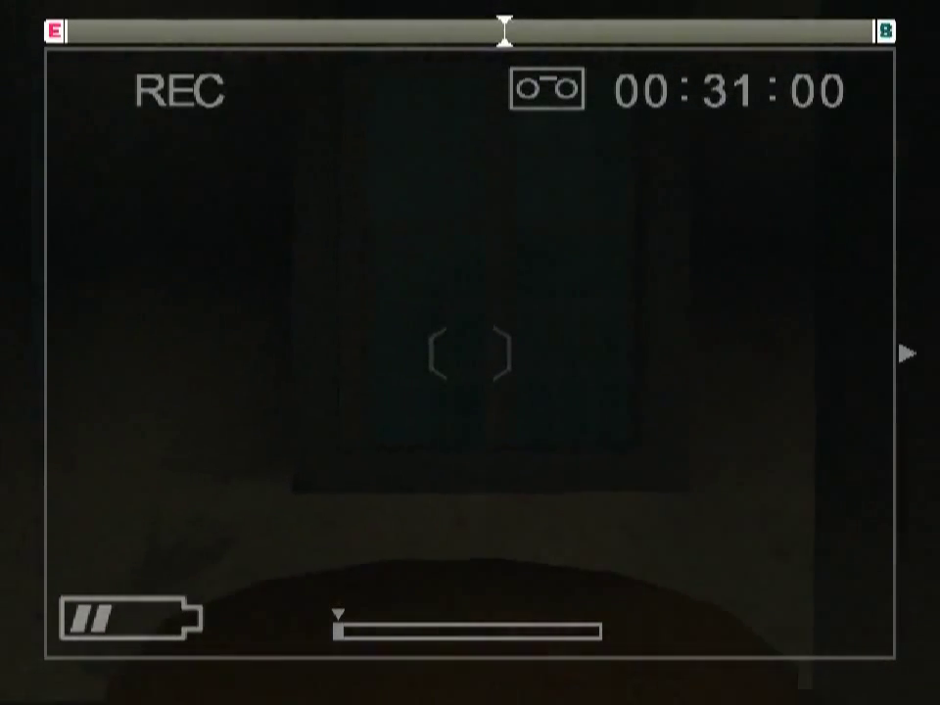
key(w)
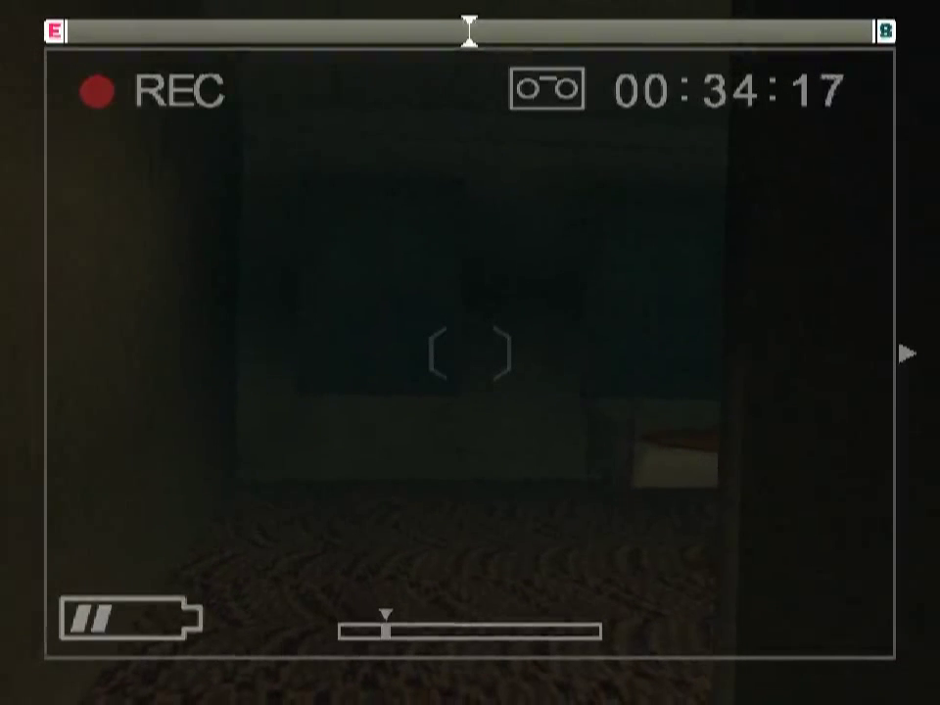
key(w)
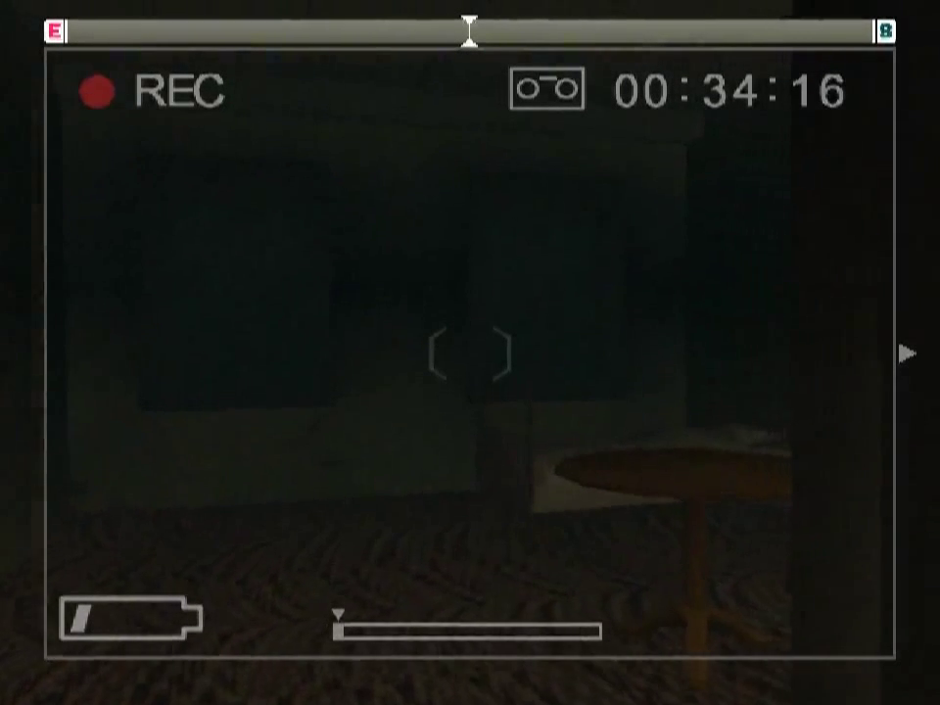
key(w)
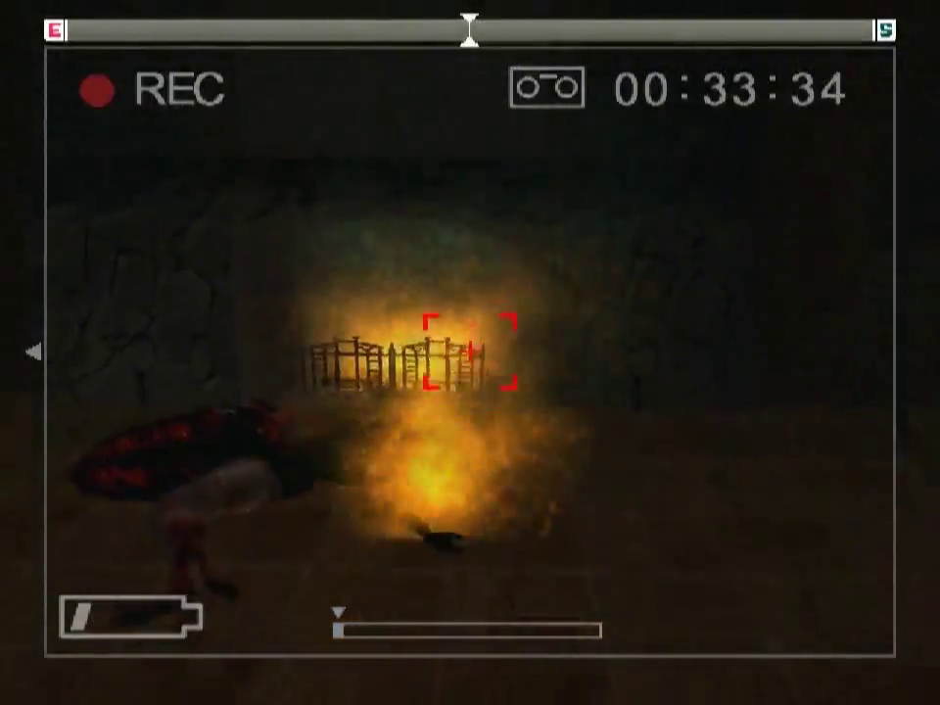
key(Right)
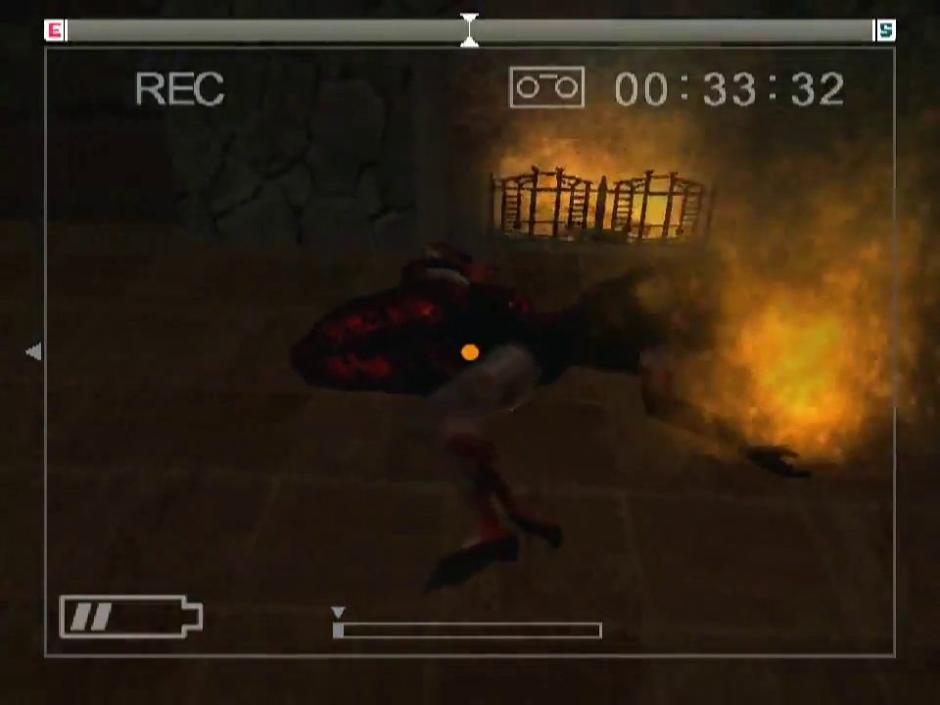
key(Left)
key(Left)
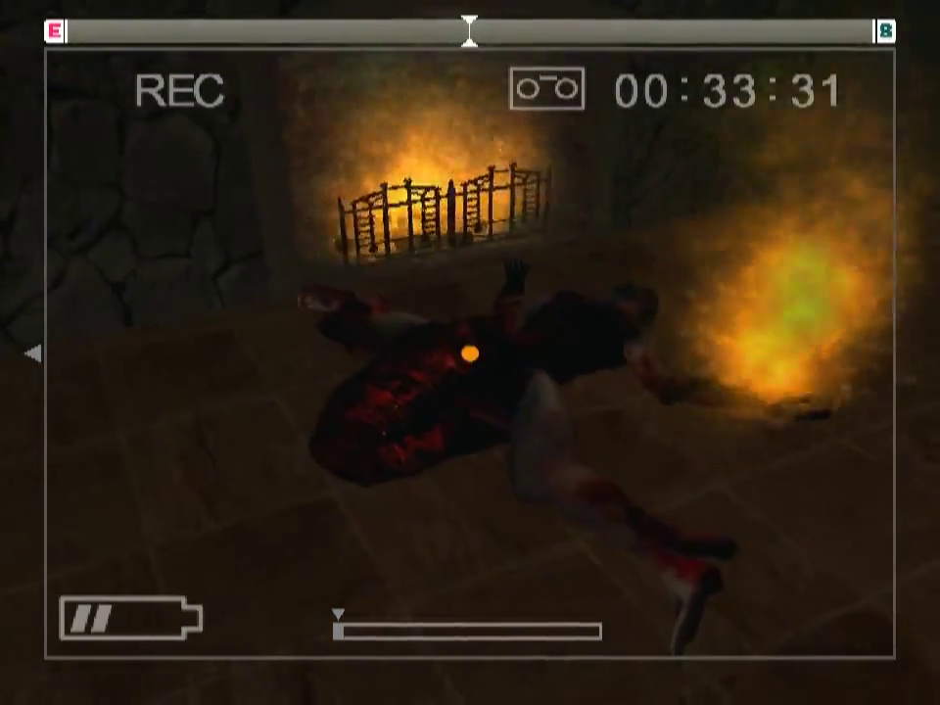
key(Down)
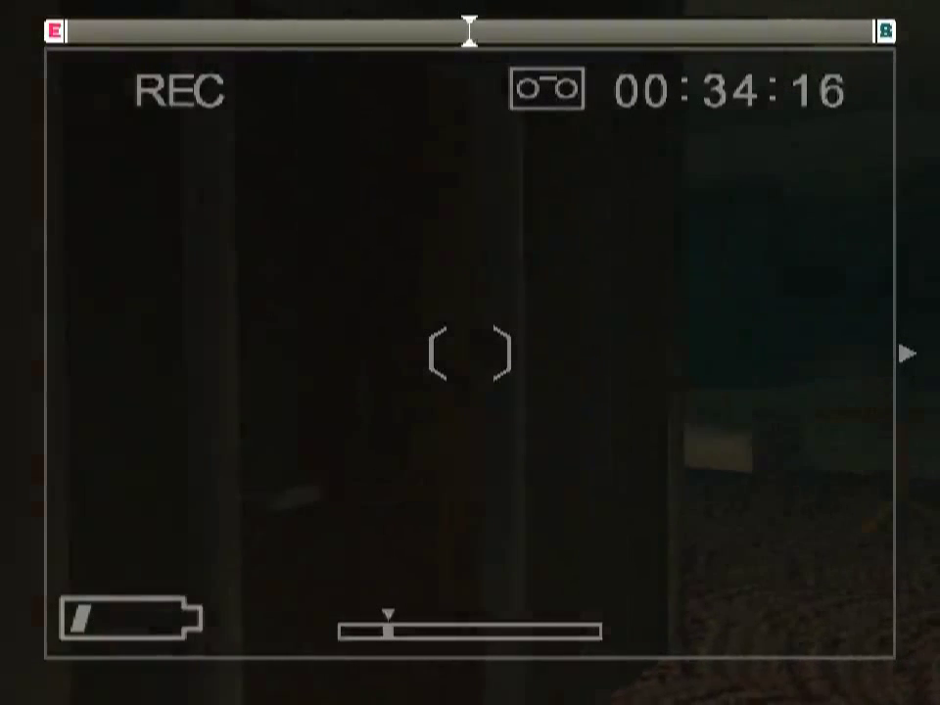
scroll(470, 352, down, 2)
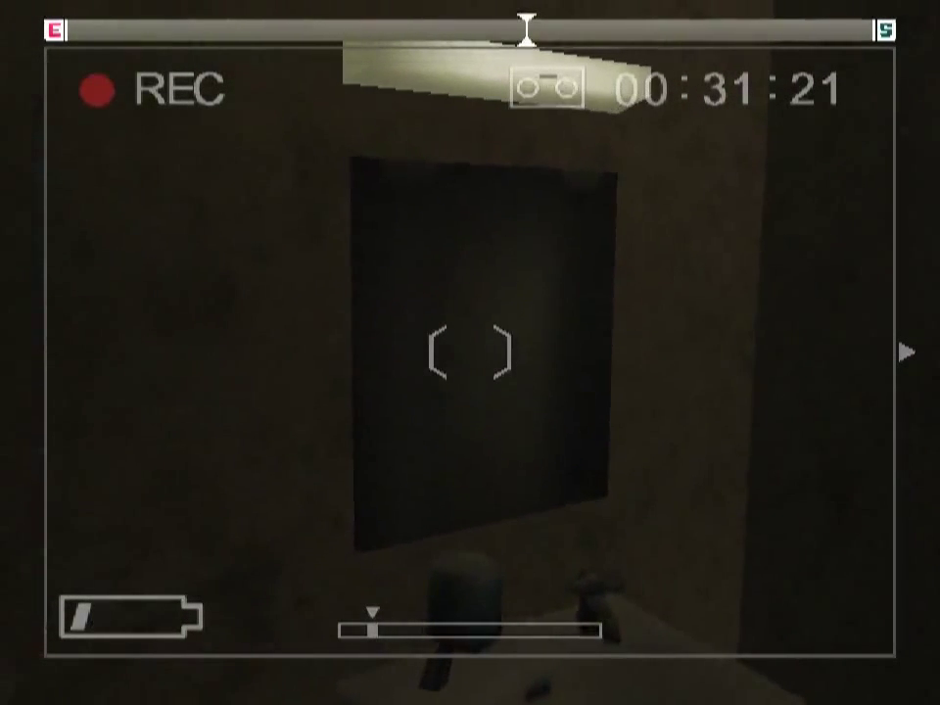
click(469, 352)
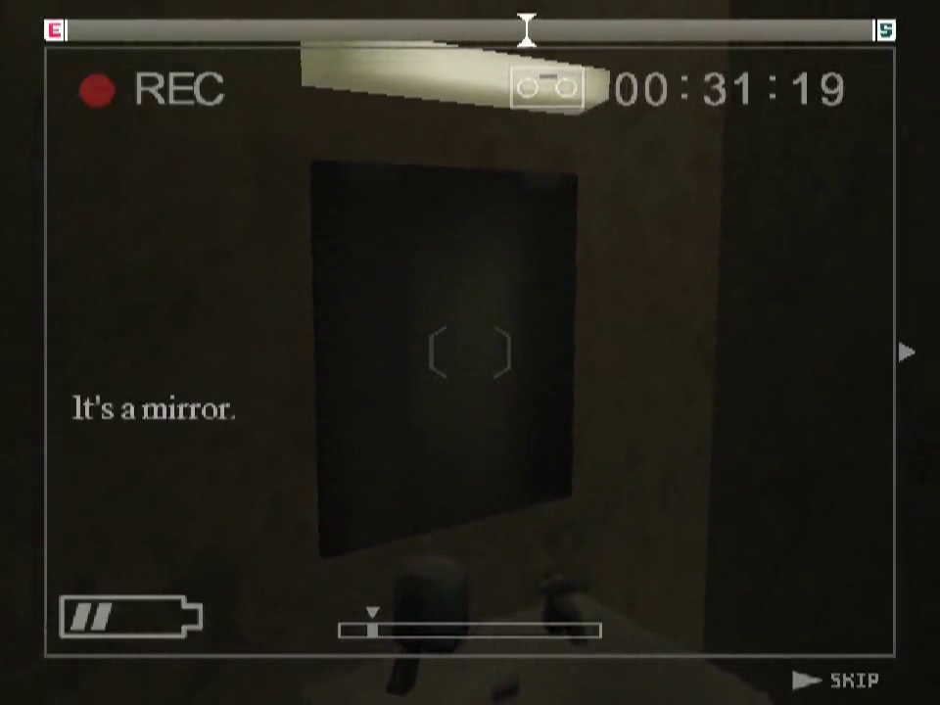
click(470, 352)
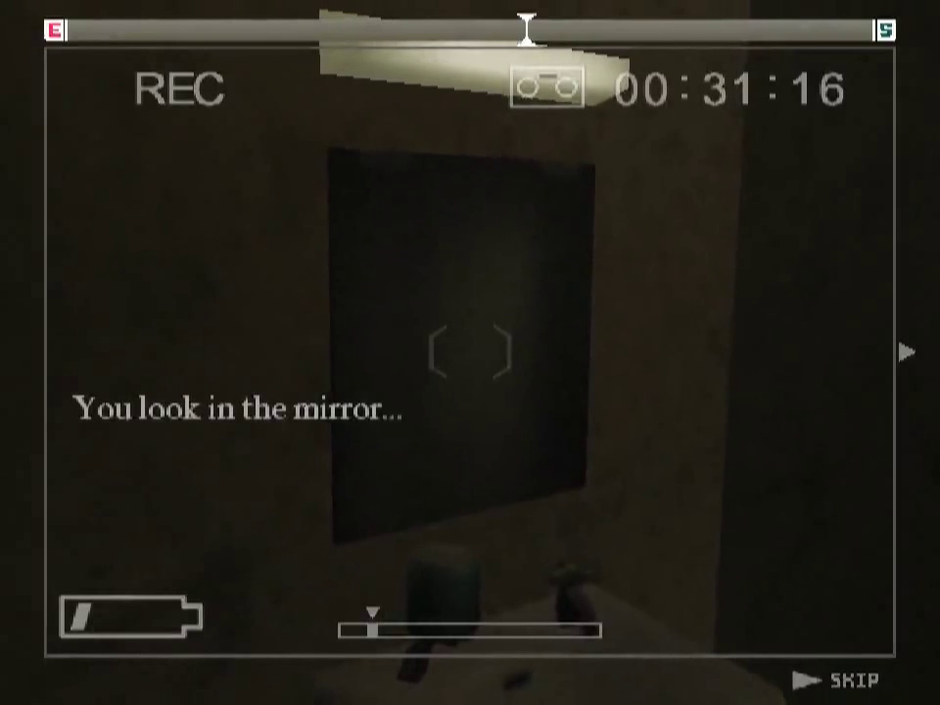
click(470, 352)
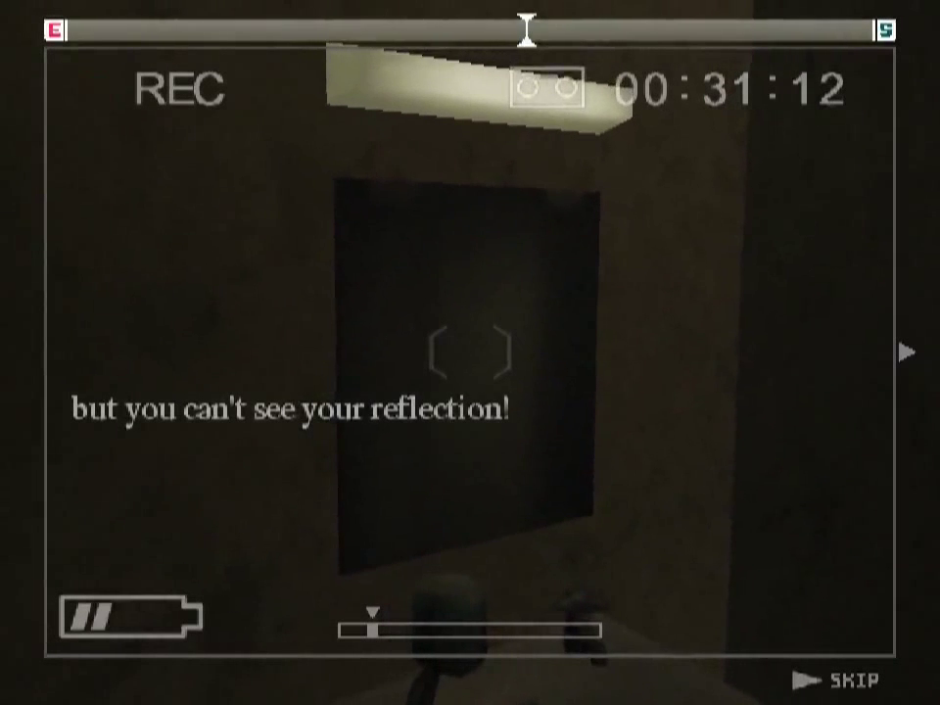
click(470, 352)
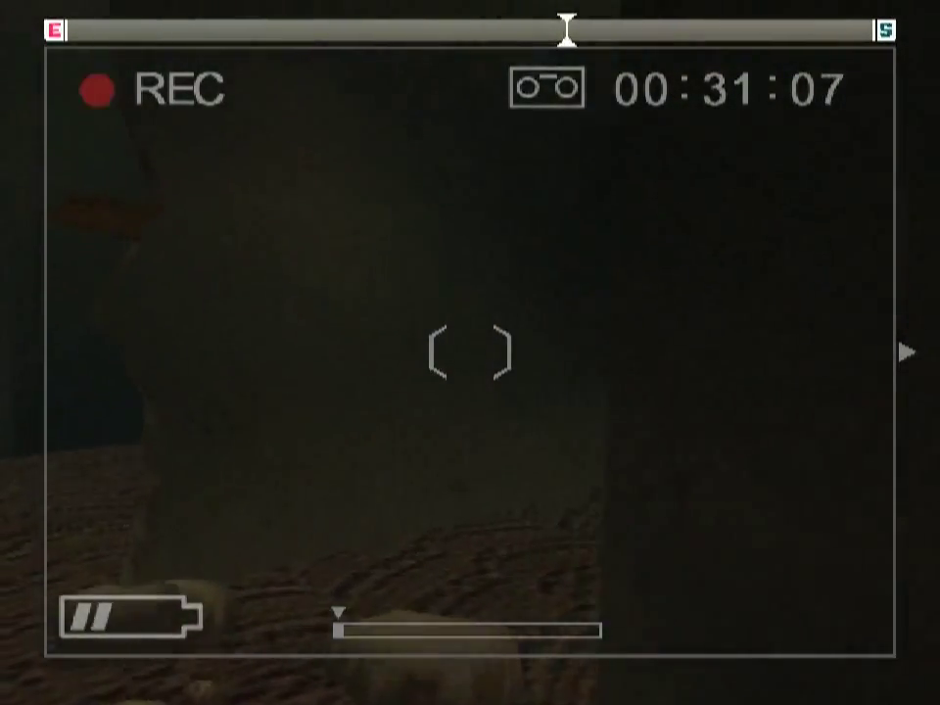
key(w)
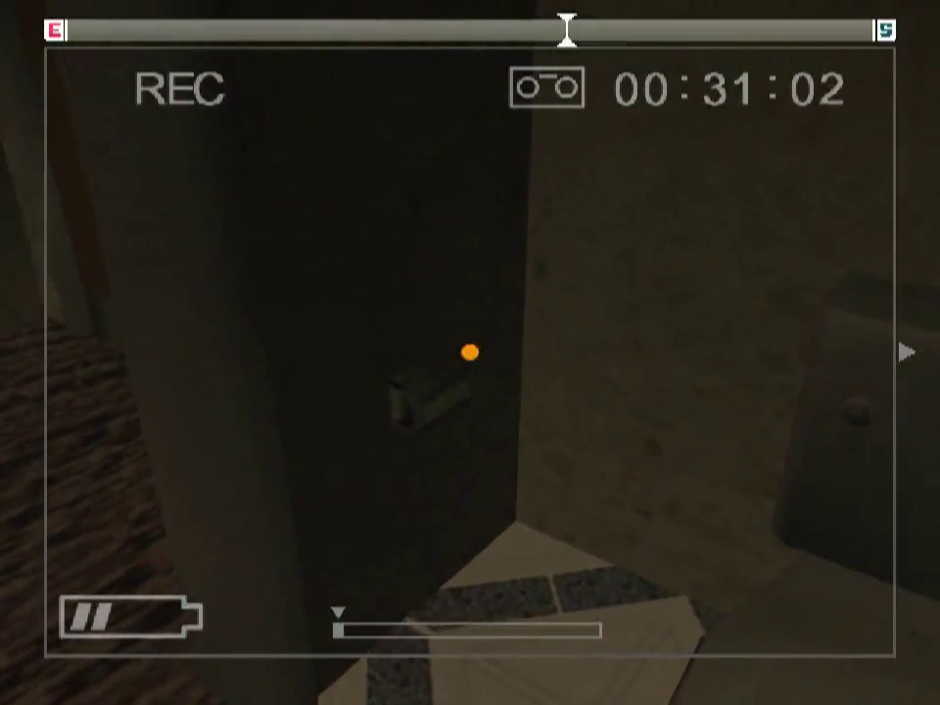
scroll(470, 353, up, 2)
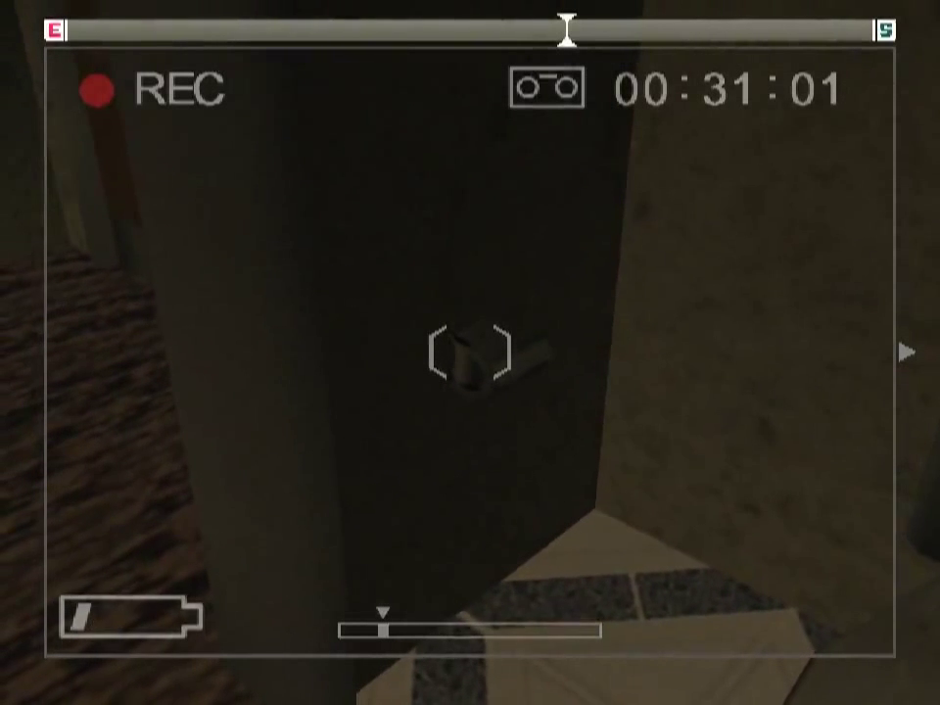